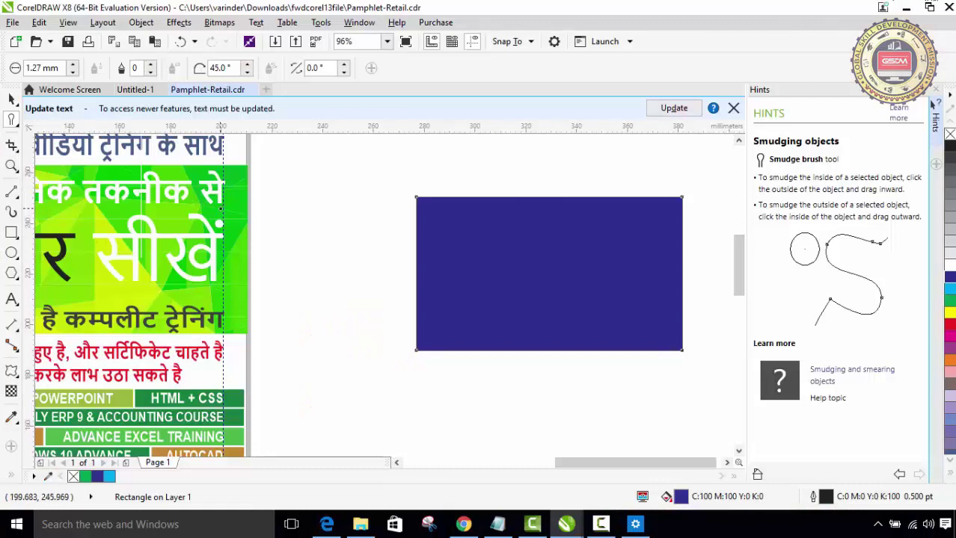
# - Use the Smudge tool to cut thin horizontal grooves inward from the left edge of the blue rectangle
pyautogui.click(11, 121)
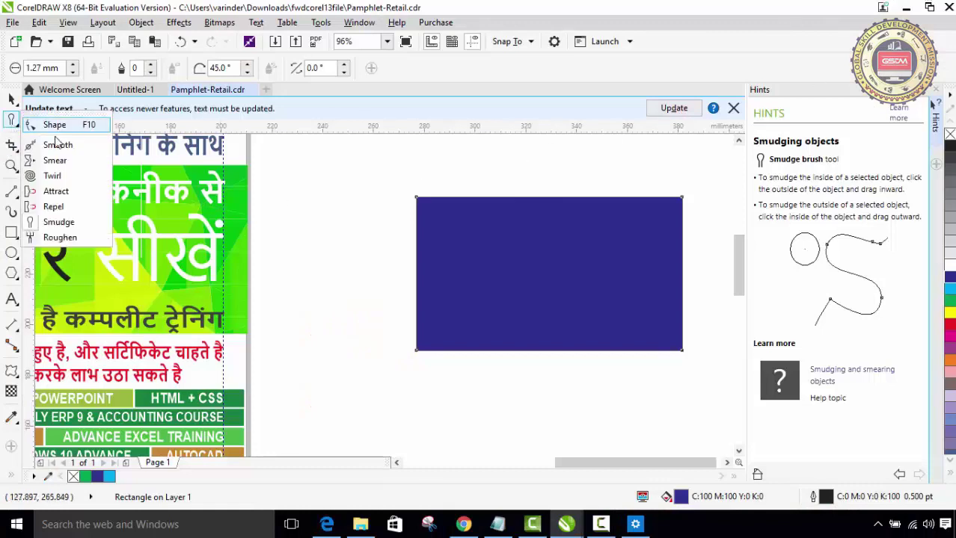
pyautogui.click(58, 223)
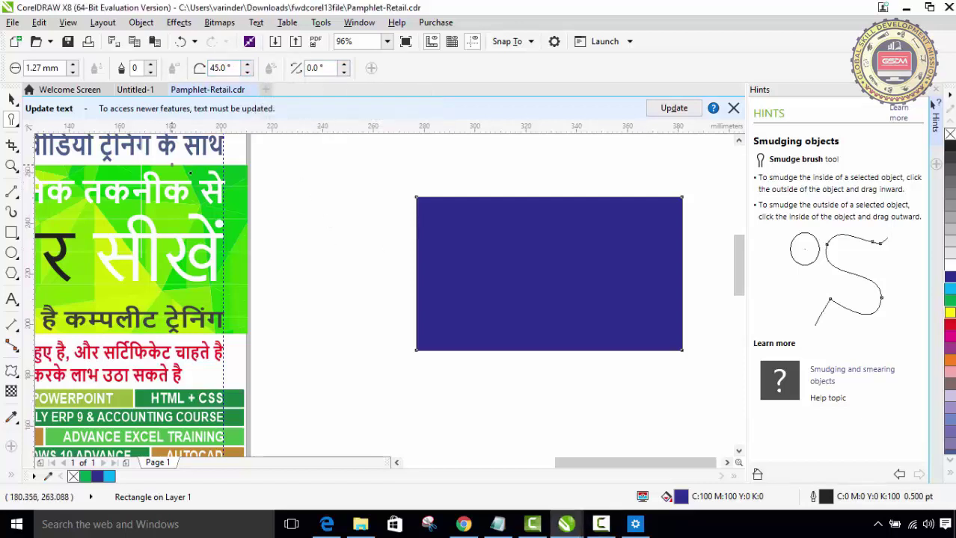
pyautogui.click(13, 120)
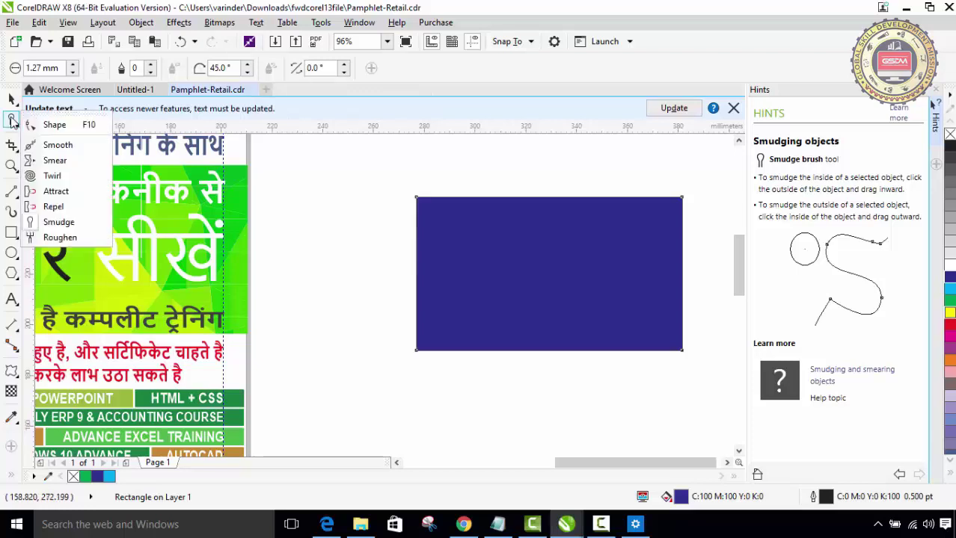
pyautogui.click(58, 224)
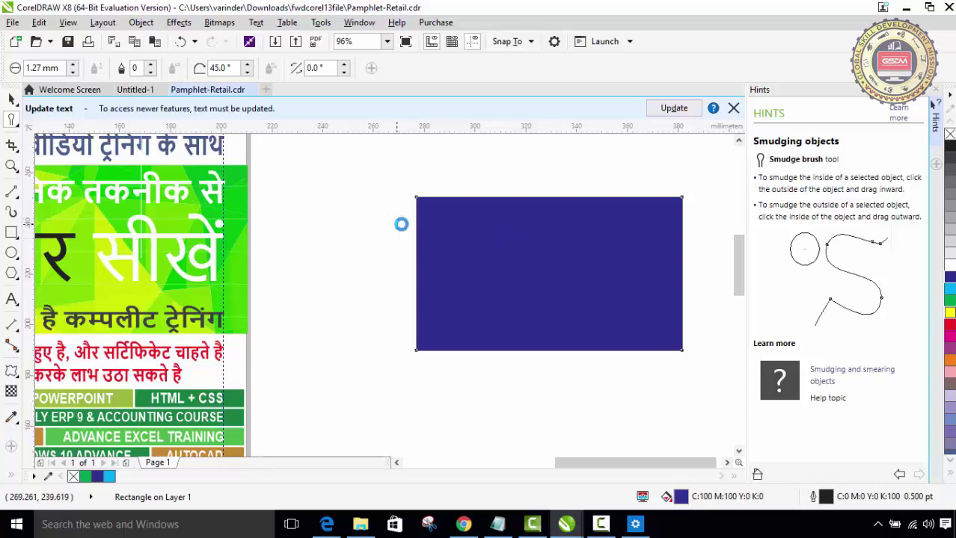
pyautogui.moveTo(401, 222); pyautogui.dragTo(467, 223)
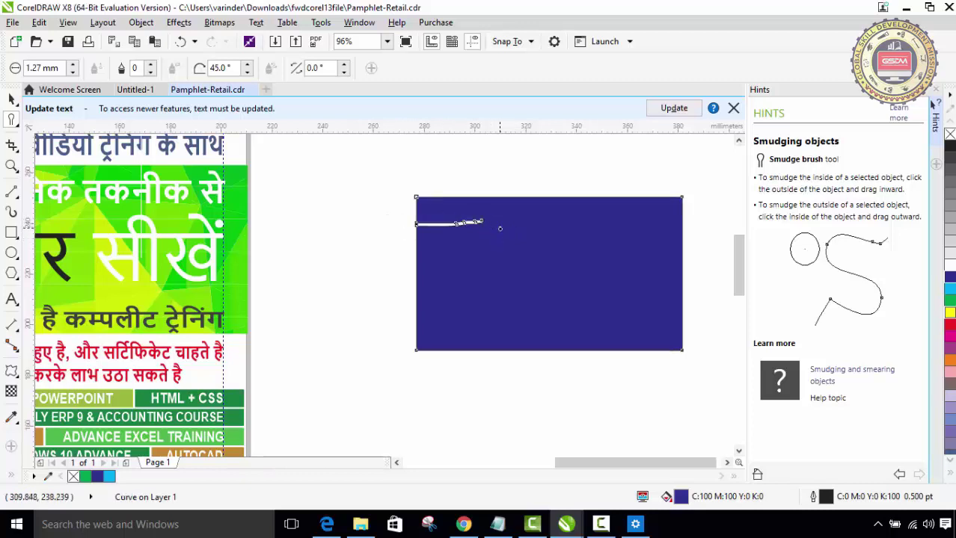
pyautogui.moveTo(410, 245); pyautogui.dragTo(477, 245)
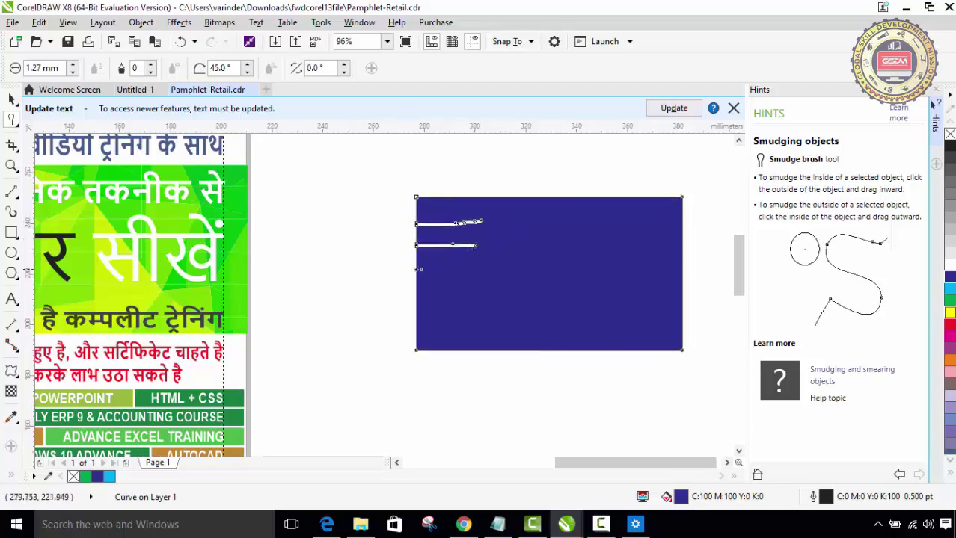
pyautogui.moveTo(405, 269); pyautogui.dragTo(479, 271)
pyautogui.moveTo(405, 297); pyautogui.dragTo(485, 295)
# - Smudge one more groove near the bottom of the rectangle's left edge and pull thin strands outward between the grooves
pyautogui.moveTo(401, 330)
pyautogui.mouseDown()
pyautogui.moveTo(466, 330)
pyautogui.moveTo(420, 314)
pyautogui.moveTo(365, 313)
pyautogui.mouseUp()
pyautogui.moveTo(452, 315); pyautogui.dragTo(372, 323)
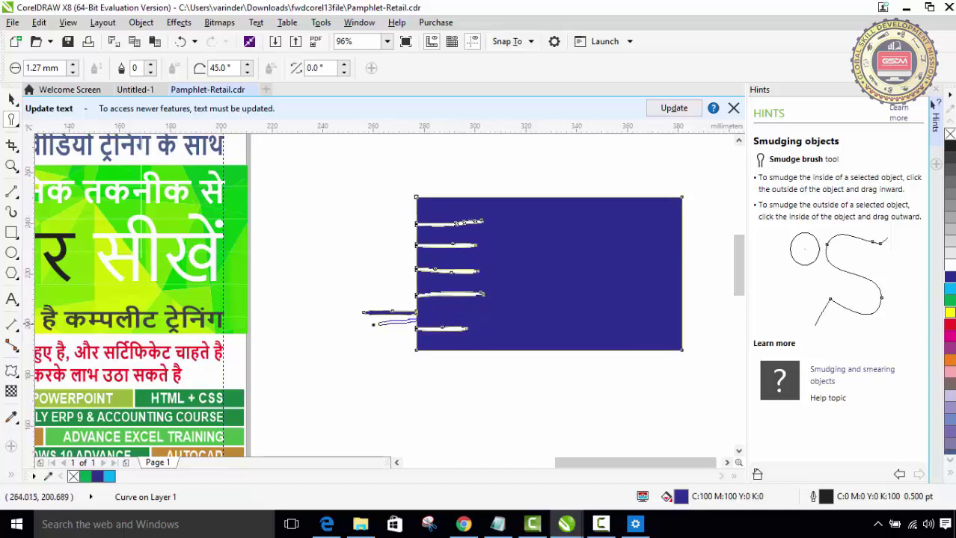
pyautogui.moveTo(425, 296)
pyautogui.mouseDown()
pyautogui.moveTo(384, 291)
pyautogui.moveTo(397, 278)
pyautogui.moveTo(394, 261)
pyautogui.mouseUp()
pyautogui.moveTo(433, 249)
pyautogui.mouseDown()
pyautogui.moveTo(389, 249)
pyautogui.moveTo(390, 229)
pyautogui.moveTo(376, 224)
pyautogui.mouseUp()
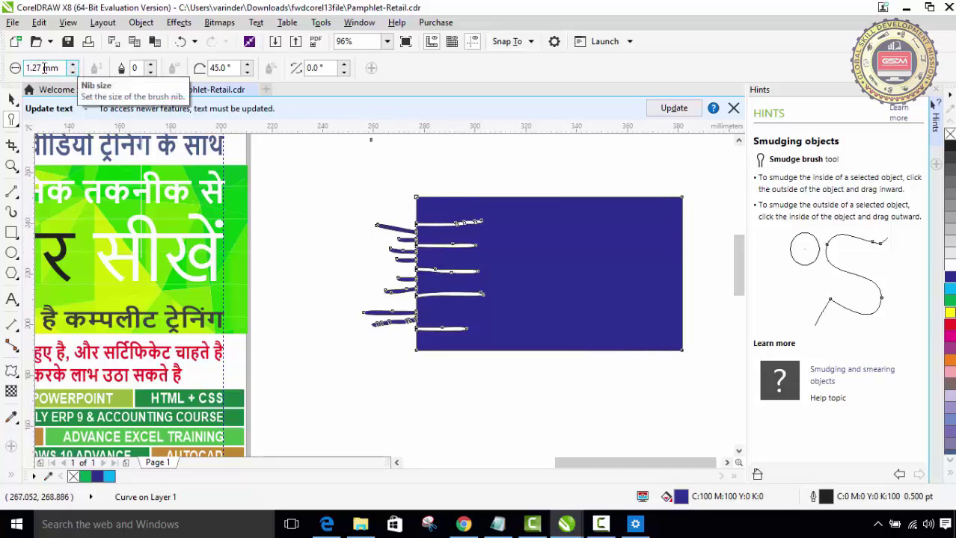
# - Set the smudge brush nib size to 5 mm, keeping the blue shape selected for smudging
pyautogui.click(73, 65)
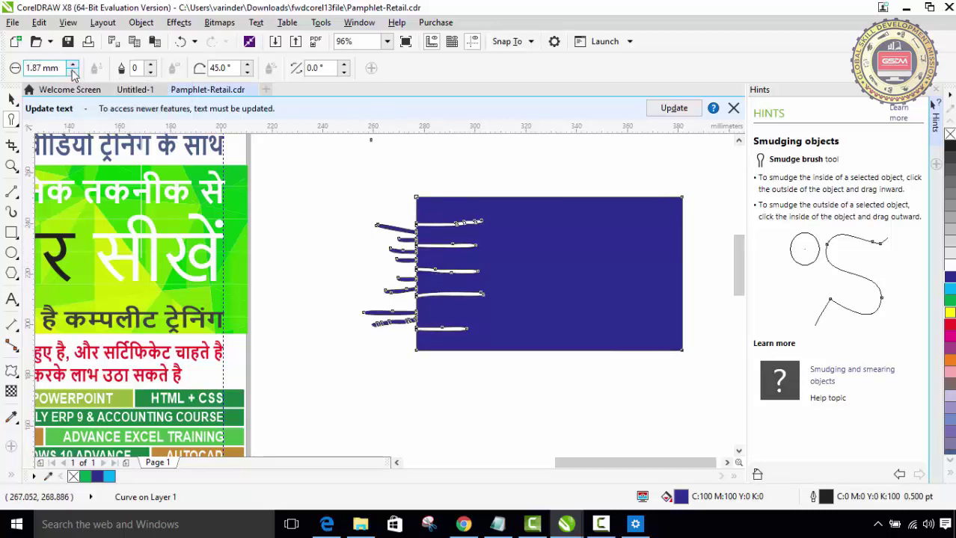
pyautogui.click(73, 72)
pyautogui.moveTo(63, 68); pyautogui.dragTo(14, 69)
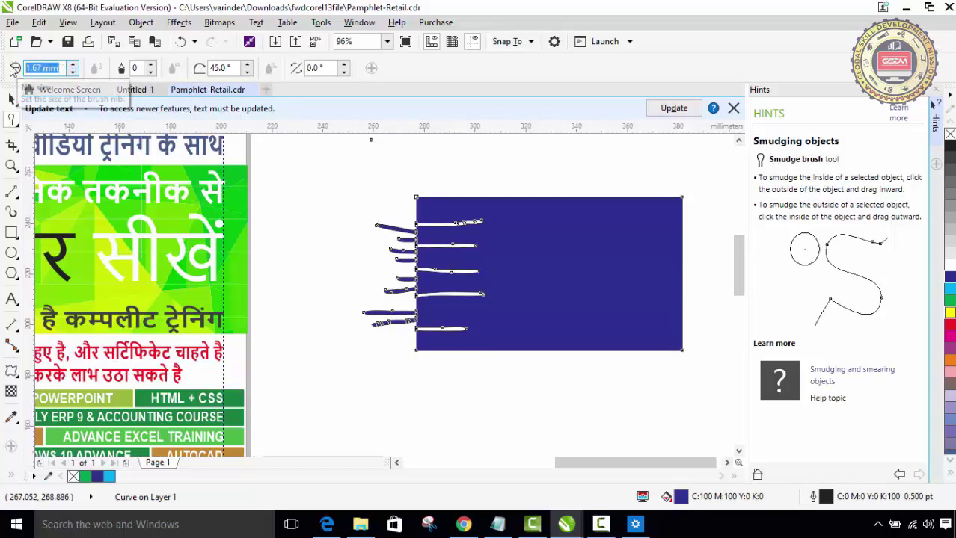
pyautogui.write('5')
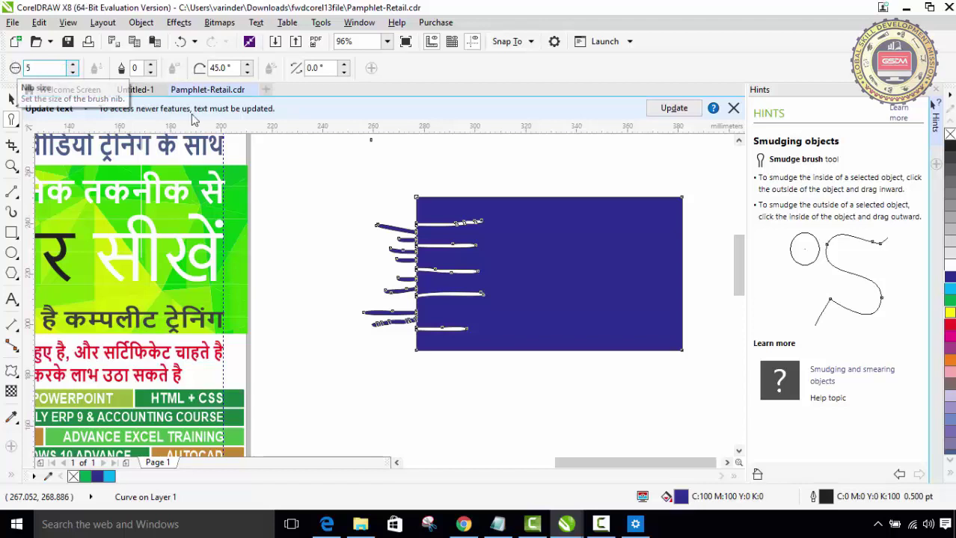
pyautogui.click(487, 345)
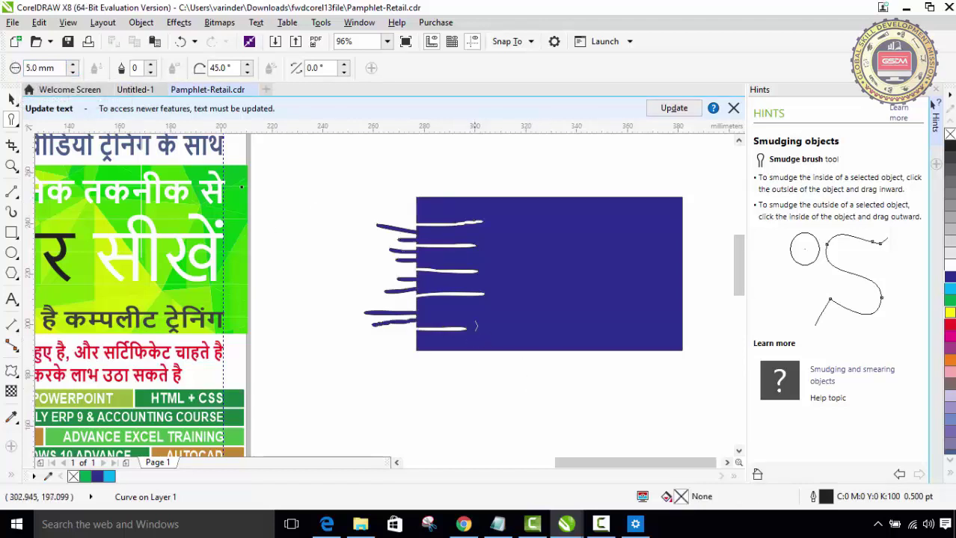
pyautogui.click(483, 337)
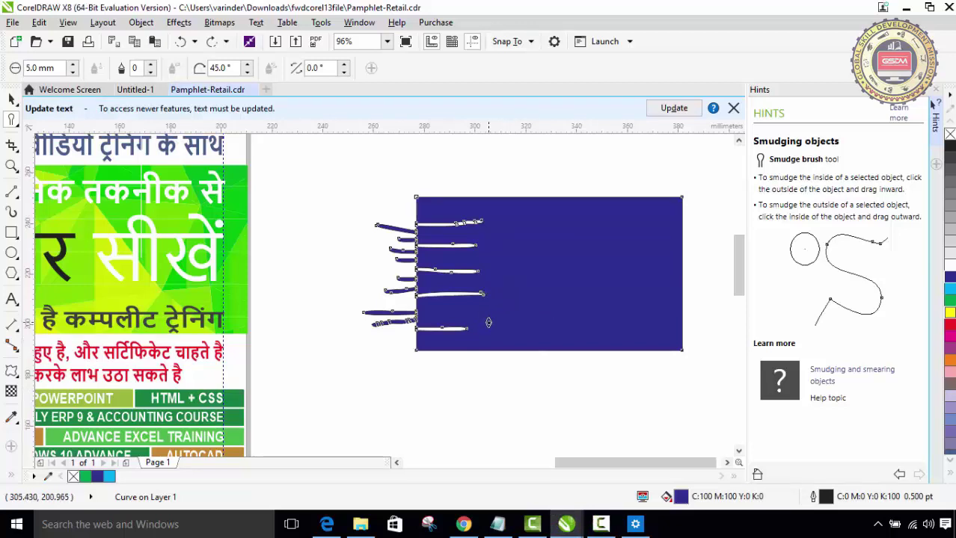
# - Smudge a row of thicker vertical strands downward out of the left and middle parts of the blue shape's bottom edge
pyautogui.moveTo(490, 323); pyautogui.dragTo(491, 395)
pyautogui.moveTo(520, 340); pyautogui.dragTo(521, 413)
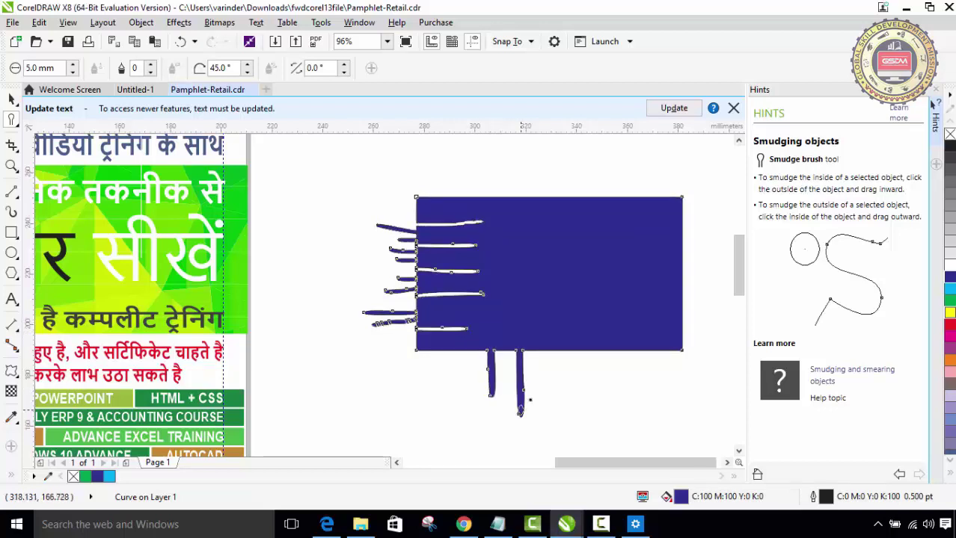
pyautogui.moveTo(545, 337); pyautogui.dragTo(544, 409)
pyautogui.moveTo(571, 339)
pyautogui.mouseDown()
pyautogui.moveTo(576, 406)
pyautogui.moveTo(560, 374)
pyautogui.moveTo(561, 397)
pyautogui.mouseUp()
pyautogui.moveTo(478, 341)
pyautogui.mouseDown()
pyautogui.moveTo(475, 389)
pyautogui.moveTo(453, 404)
pyautogui.mouseUp()
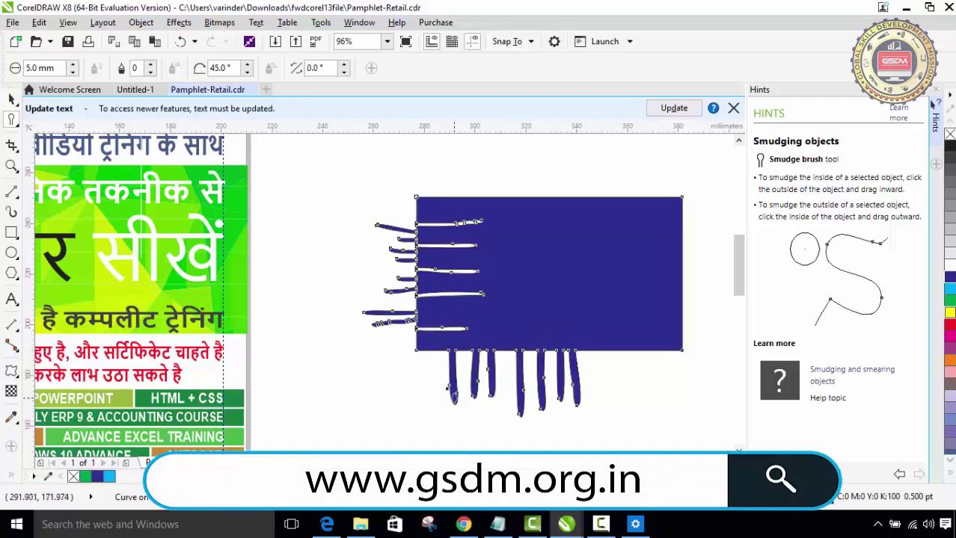
pyautogui.moveTo(429, 345); pyautogui.dragTo(430, 402)
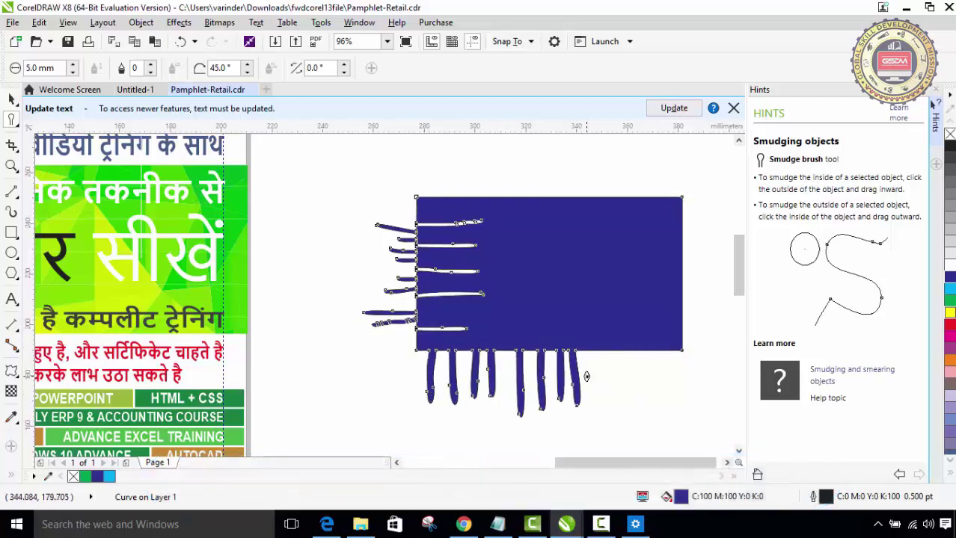
# - Smudge a row of vertical grooves upward into the right part of the blue shape's bottom edge
pyautogui.moveTo(586, 376); pyautogui.dragTo(579, 298)
pyautogui.moveTo(602, 367); pyautogui.dragTo(592, 310)
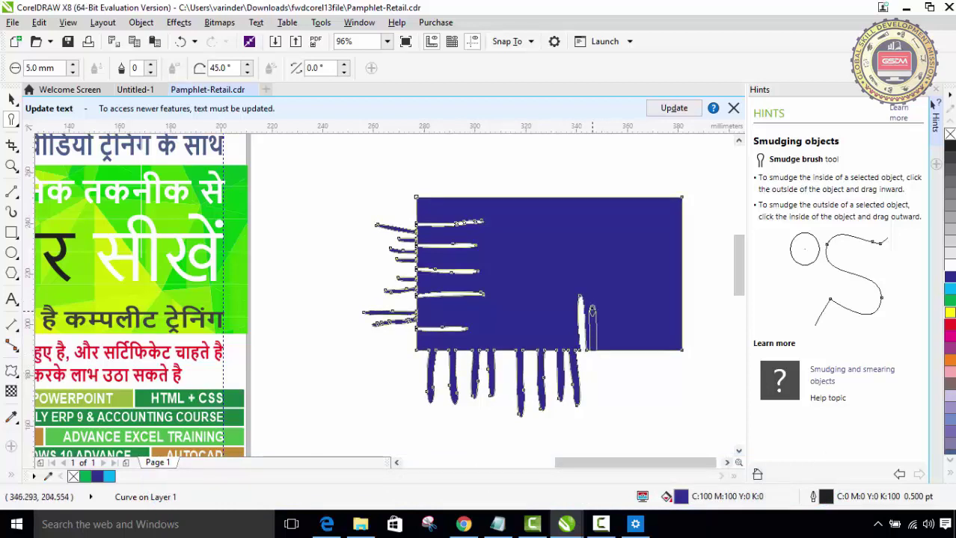
pyautogui.moveTo(606, 366); pyautogui.dragTo(602, 303)
pyautogui.moveTo(615, 364)
pyautogui.mouseDown()
pyautogui.moveTo(615, 299)
pyautogui.moveTo(629, 322)
pyautogui.moveTo(629, 302)
pyautogui.mouseUp()
pyautogui.moveTo(652, 361)
pyautogui.mouseDown()
pyautogui.moveTo(638, 304)
pyautogui.moveTo(663, 343)
pyautogui.moveTo(658, 307)
pyautogui.moveTo(671, 300)
pyautogui.mouseUp()
# - Smudge a winding S-shaped groove inward from the blue shape's right edge and a long curved strand out of its left edge
pyautogui.moveTo(708, 265)
pyautogui.mouseDown()
pyautogui.moveTo(567, 260)
pyautogui.moveTo(516, 209)
pyautogui.moveTo(515, 331)
pyautogui.mouseUp()
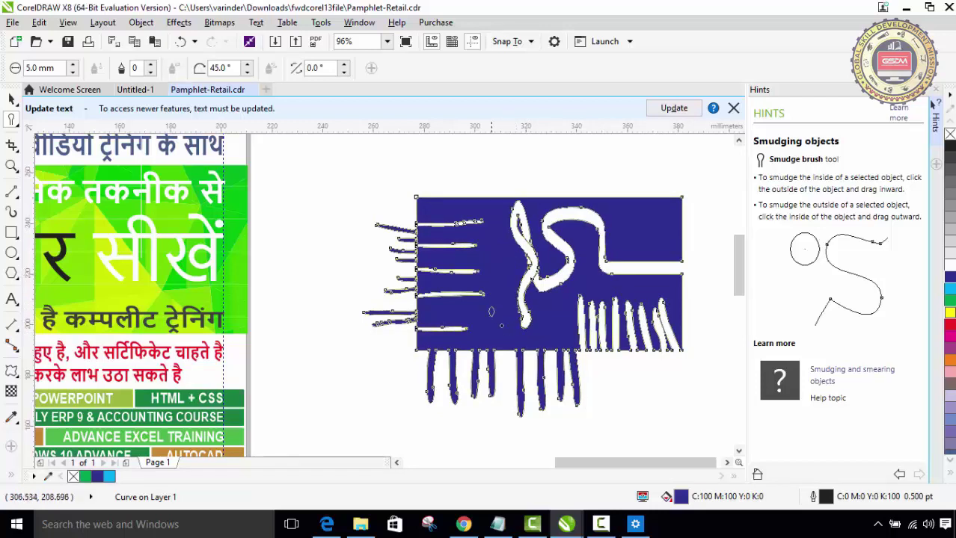
pyautogui.moveTo(442, 313); pyautogui.dragTo(307, 272)
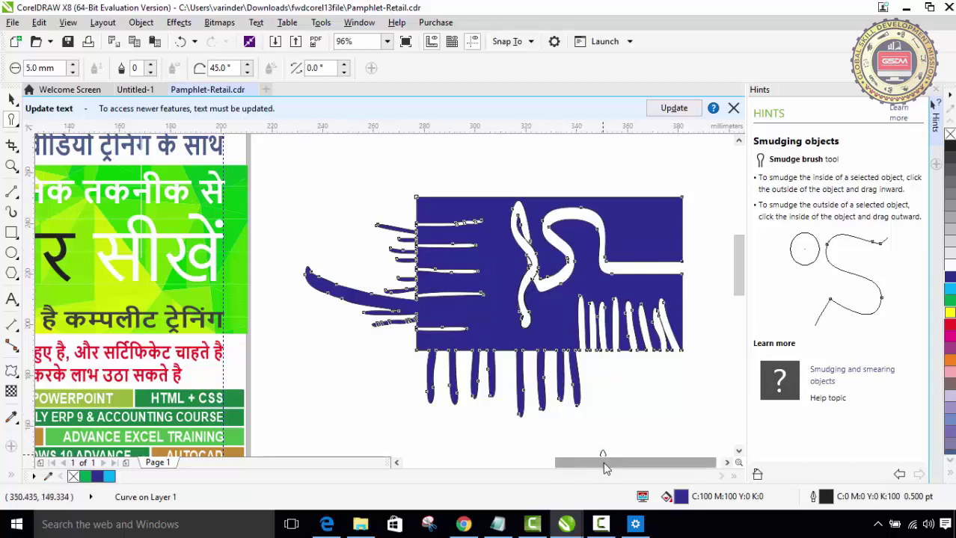
# - Select the PowerClip photo of the girl and move it slightly down and left within the green half-circle frame
pyautogui.moveTo(590, 465); pyautogui.dragTo(439, 469)
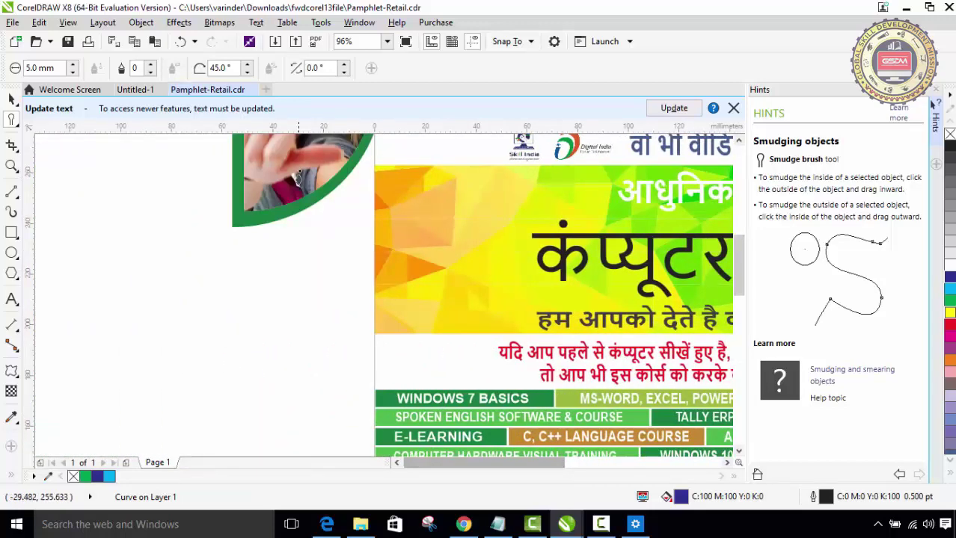
pyautogui.moveTo(742, 267); pyautogui.dragTo(744, 234)
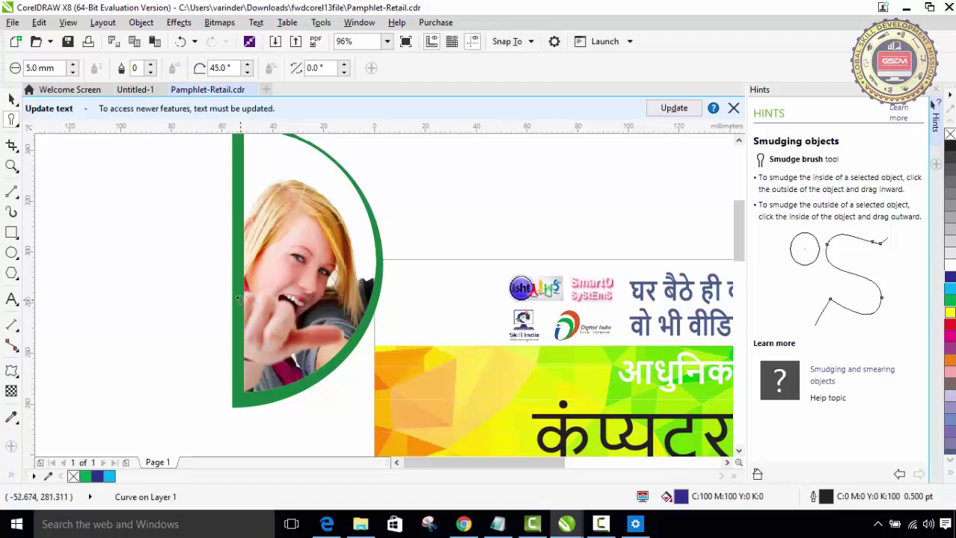
pyautogui.click(11, 99)
pyautogui.click(242, 314)
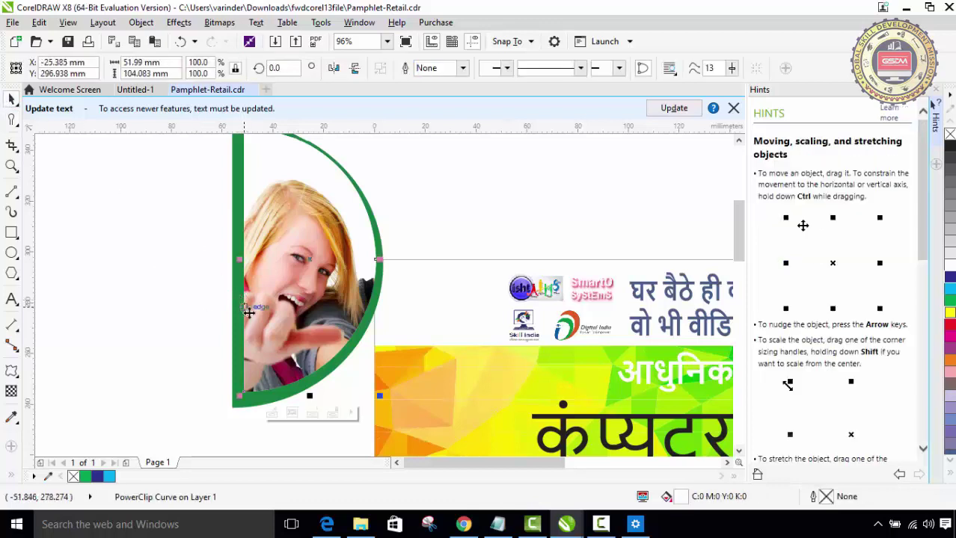
pyautogui.click(240, 318)
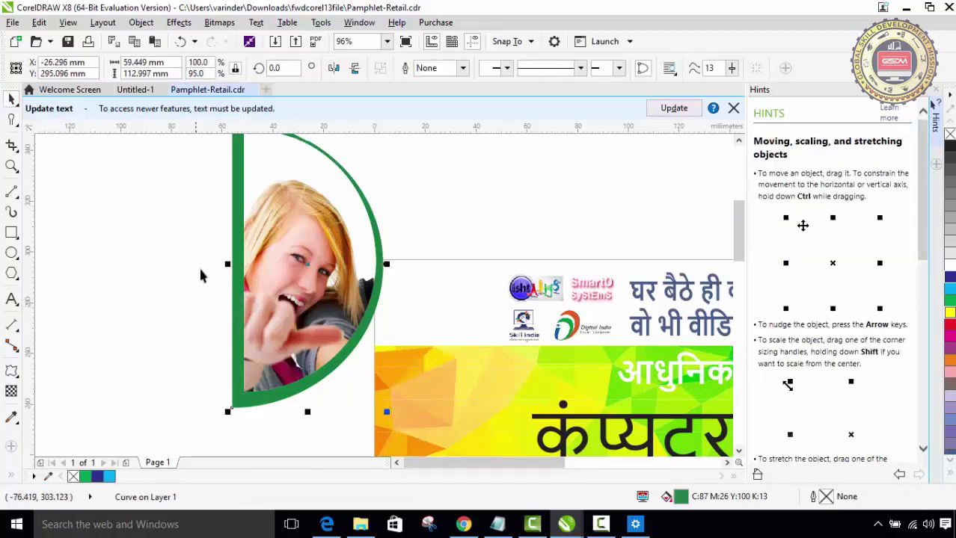
pyautogui.click(249, 314)
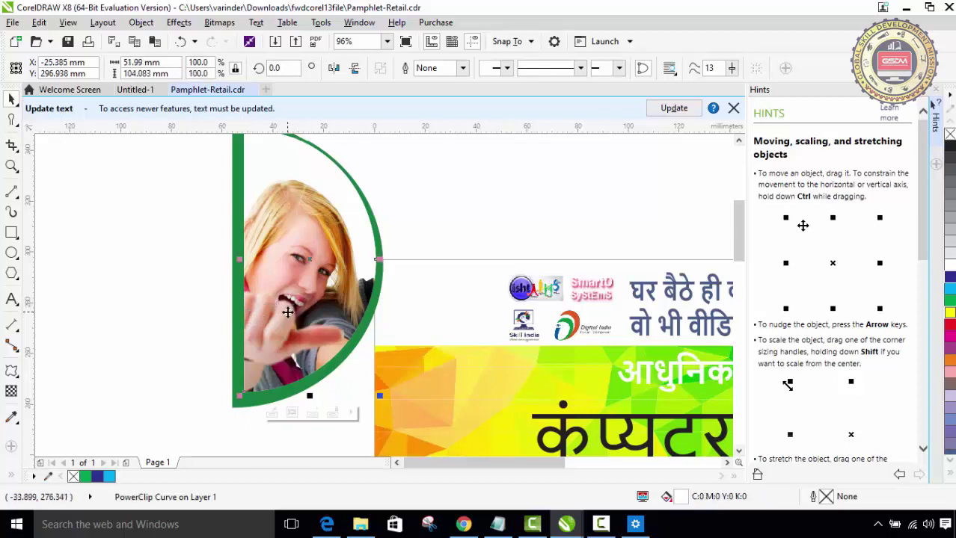
pyautogui.moveTo(293, 320); pyautogui.dragTo(292, 285)
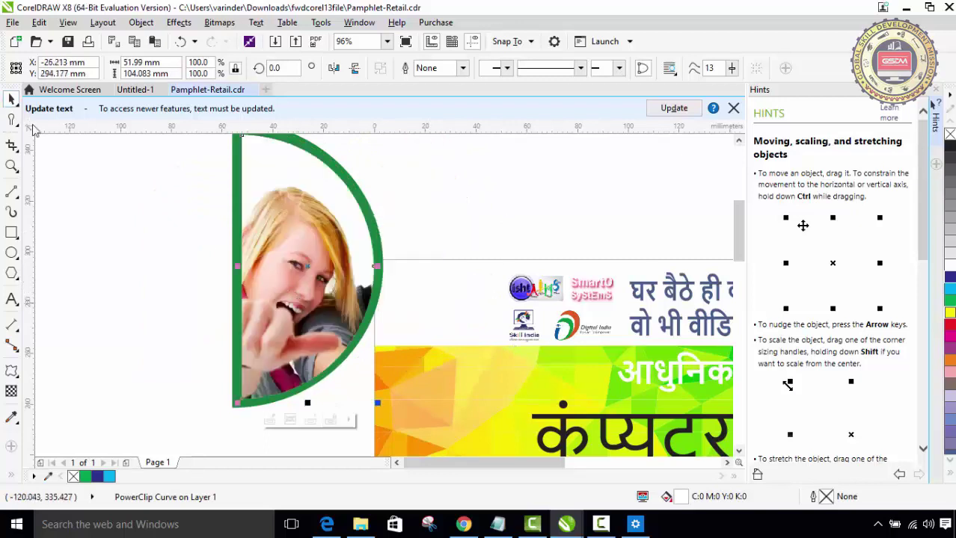
# - Smudge the PowerClip photo's left edge outward over the green frame to reveal the fist and parts of the wrist below it
pyautogui.click(12, 123)
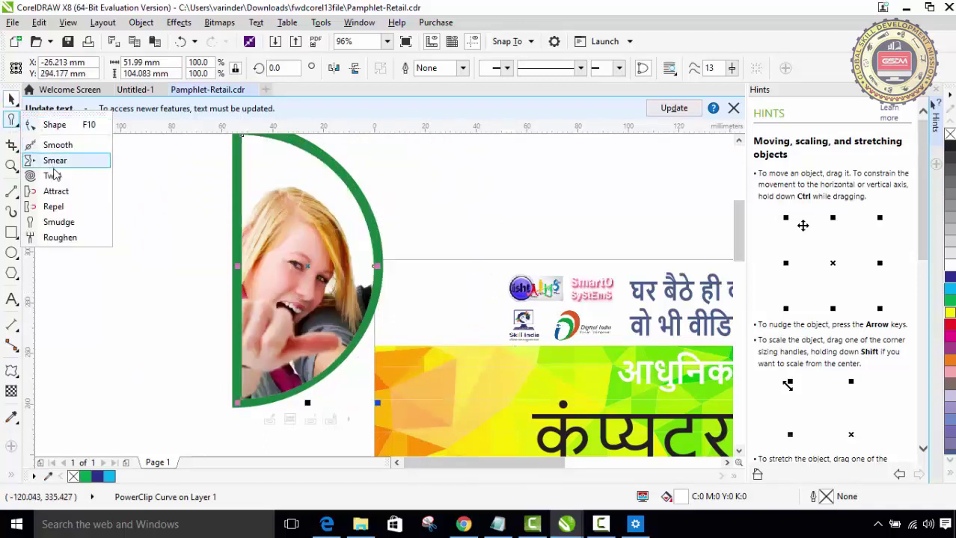
pyautogui.click(56, 223)
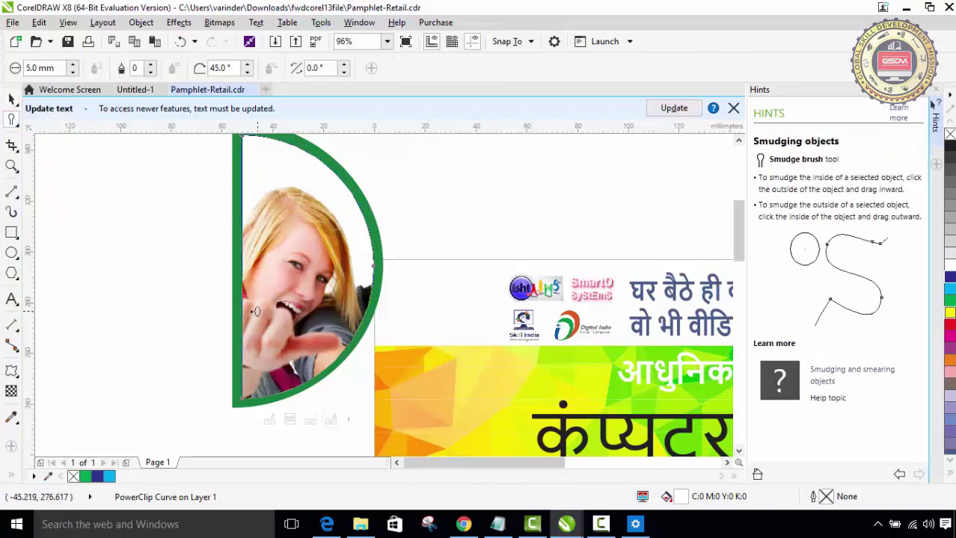
pyautogui.moveTo(258, 313)
pyautogui.mouseDown()
pyautogui.moveTo(216, 311)
pyautogui.moveTo(248, 305)
pyautogui.moveTo(223, 306)
pyautogui.moveTo(248, 326)
pyautogui.moveTo(229, 328)
pyautogui.moveTo(246, 333)
pyautogui.moveTo(229, 334)
pyautogui.moveTo(244, 341)
pyautogui.moveTo(226, 342)
pyautogui.moveTo(243, 350)
pyautogui.moveTo(228, 354)
pyautogui.moveTo(245, 342)
pyautogui.moveTo(231, 366)
pyautogui.mouseUp()
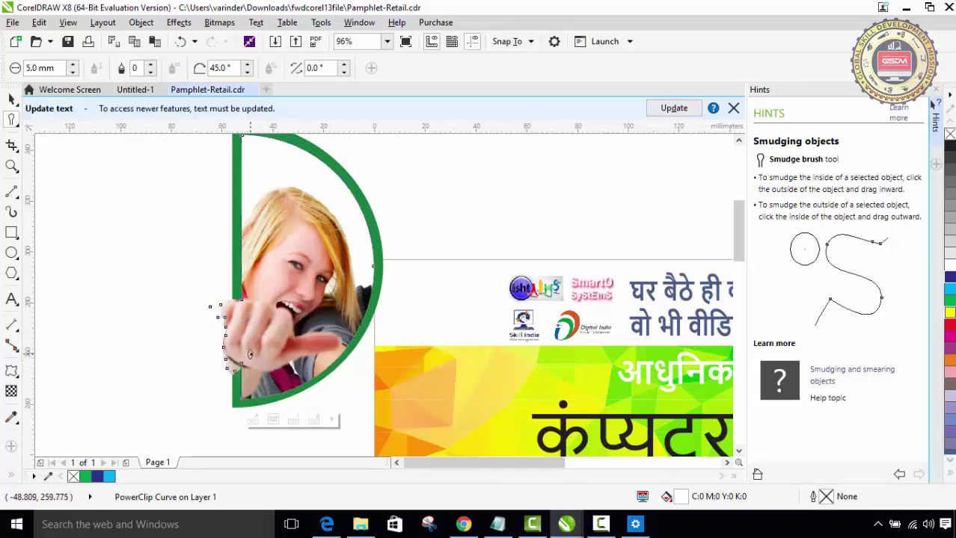
pyautogui.moveTo(233, 374); pyautogui.dragTo(245, 392)
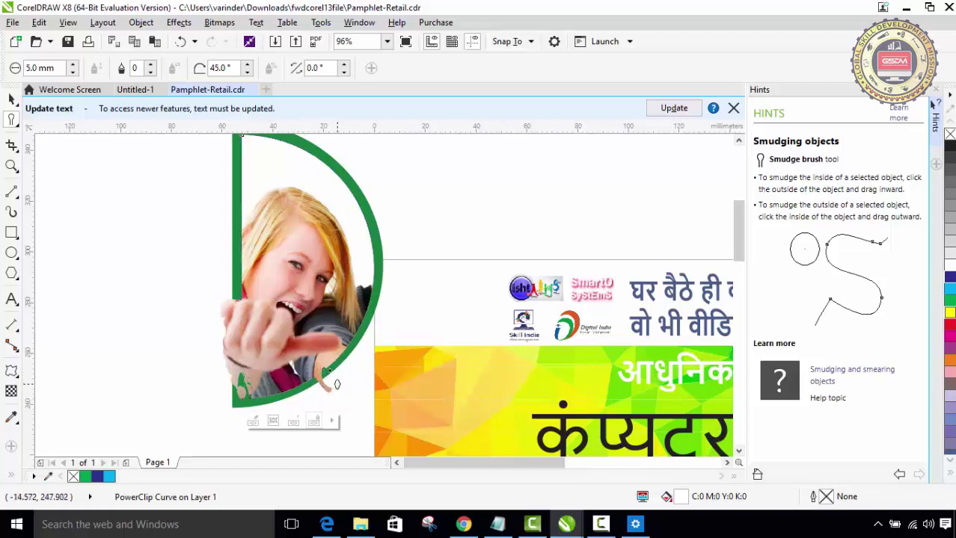
# - Smudge the photo's lower-right edge outward over the green frame to reveal more of the arm, and deselect the photo
pyautogui.moveTo(320, 373); pyautogui.dragTo(356, 377)
pyautogui.moveTo(323, 365)
pyautogui.mouseDown()
pyautogui.moveTo(338, 390)
pyautogui.moveTo(347, 356)
pyautogui.moveTo(351, 388)
pyautogui.moveTo(321, 363)
pyautogui.mouseUp()
pyautogui.moveTo(330, 371)
pyautogui.mouseDown()
pyautogui.moveTo(334, 382)
pyautogui.moveTo(324, 360)
pyautogui.moveTo(319, 369)
pyautogui.moveTo(336, 383)
pyautogui.mouseUp()
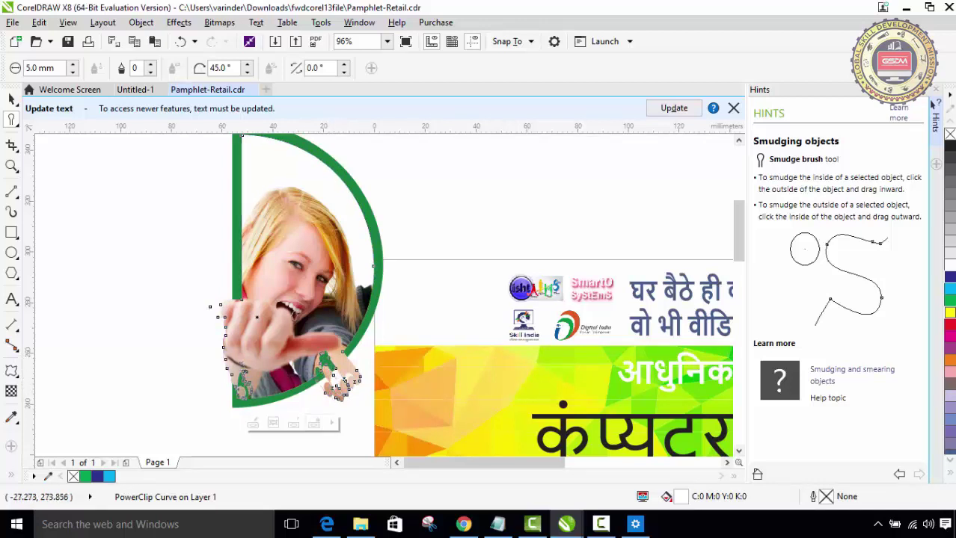
pyautogui.click(12, 102)
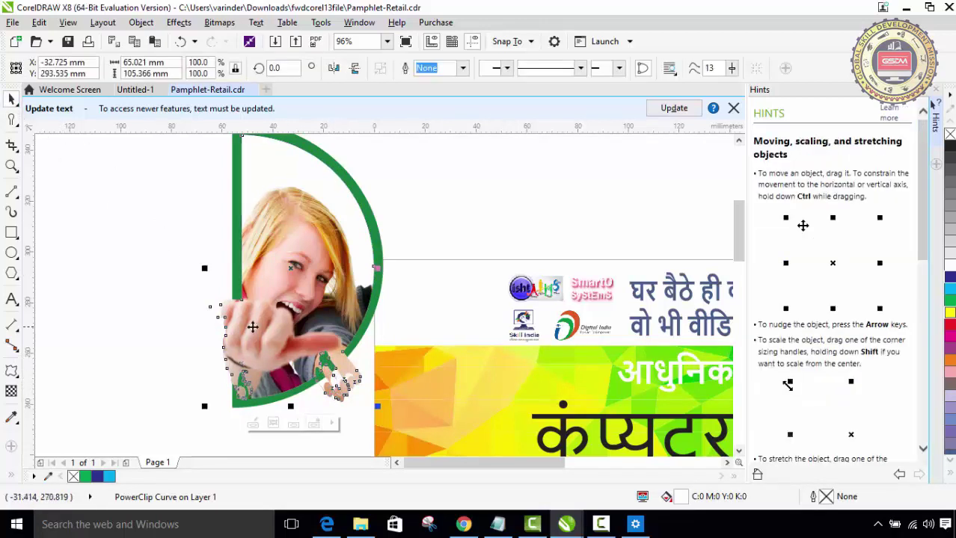
pyautogui.click(181, 286)
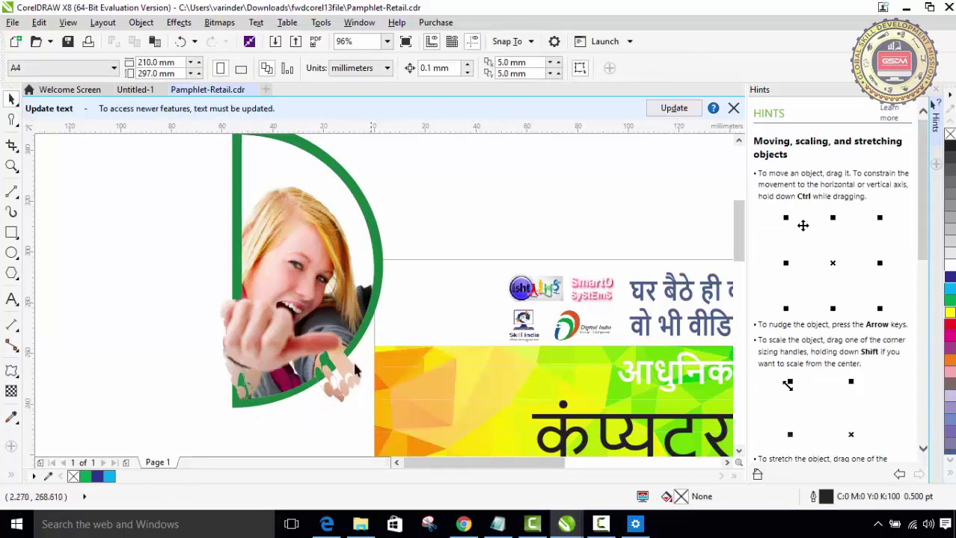